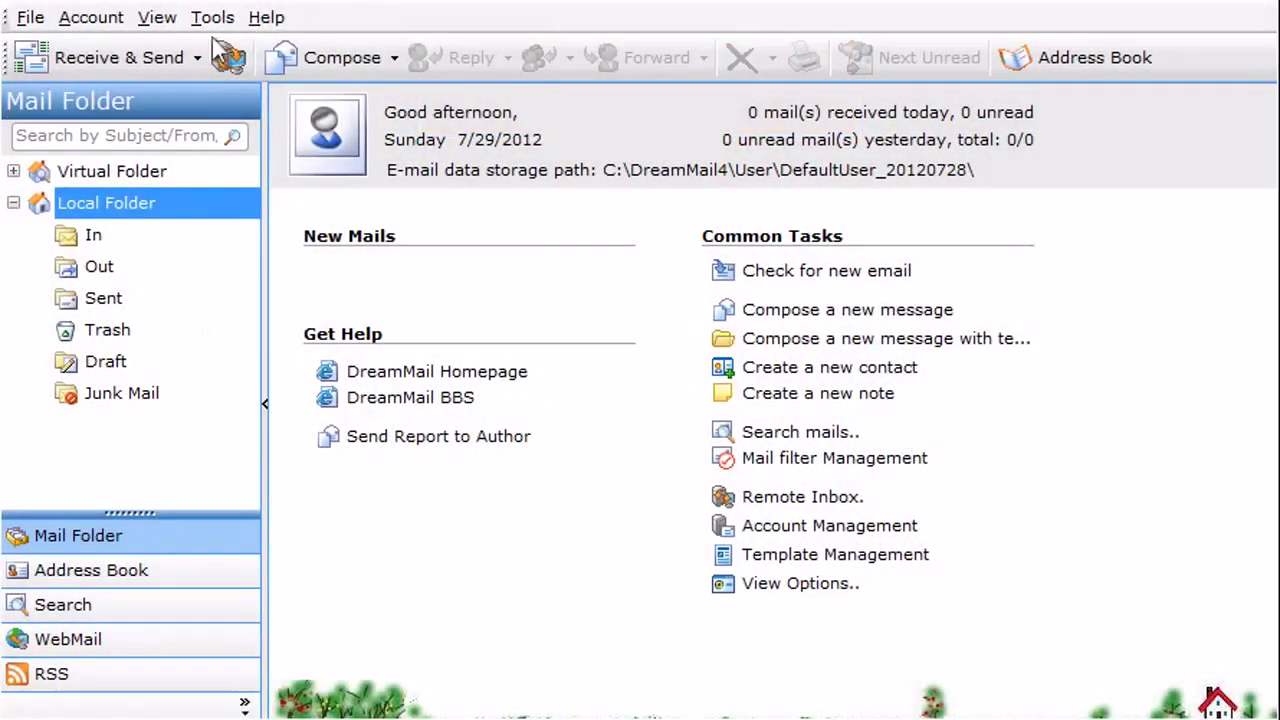
# Open Account Management from the Tools menu to view the empty account list.
pyautogui.click(213, 18)
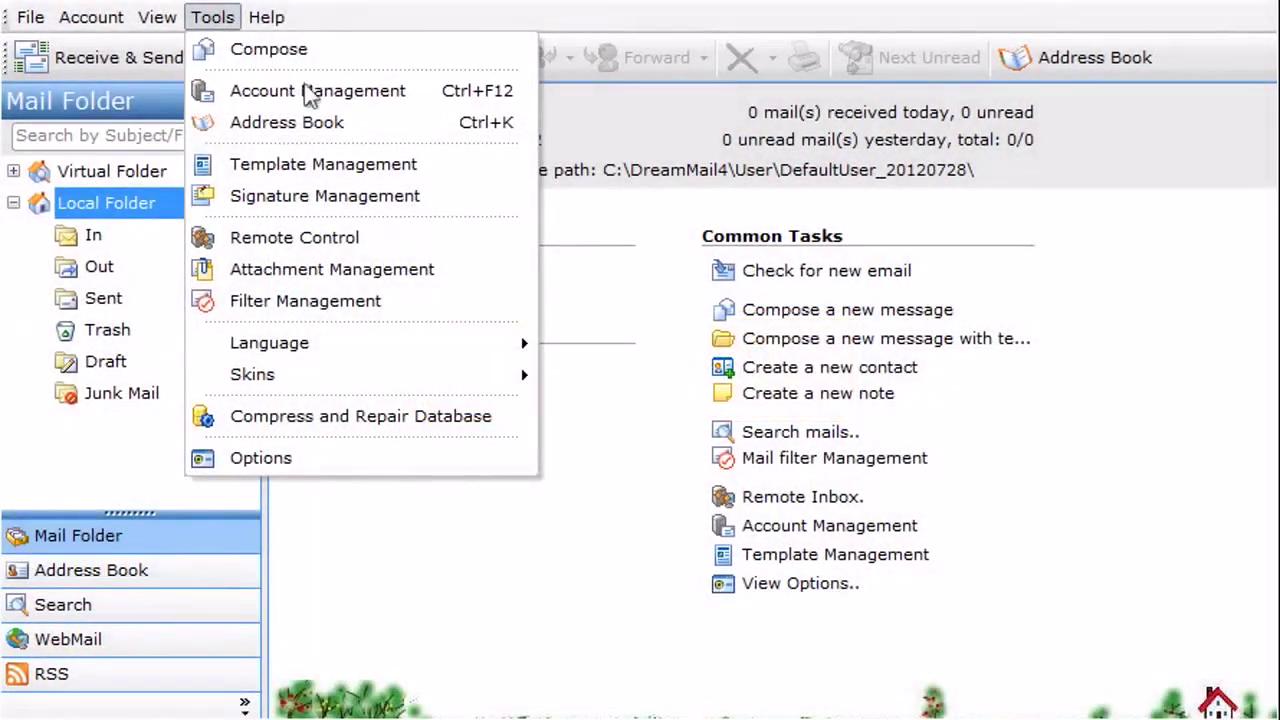
pyautogui.click(317, 93)
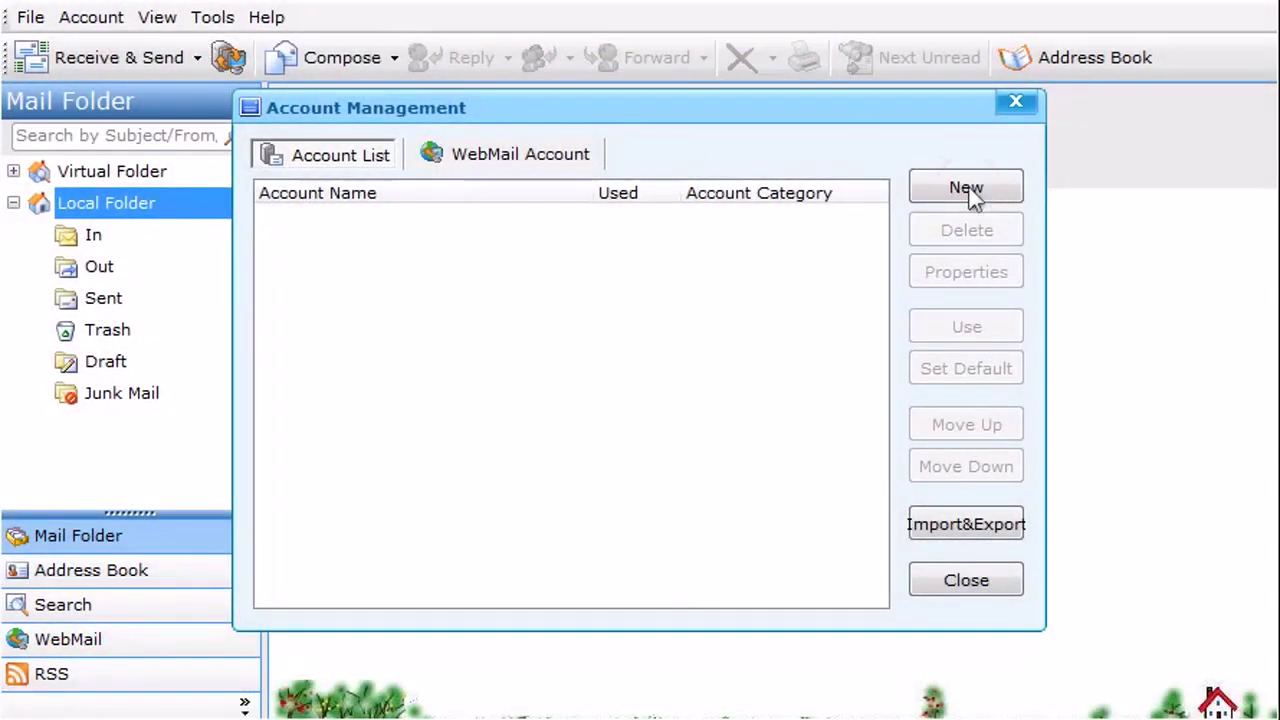
# Create a new account, entering the user's e-mail address, account password and full name.
pyautogui.click(975, 201)
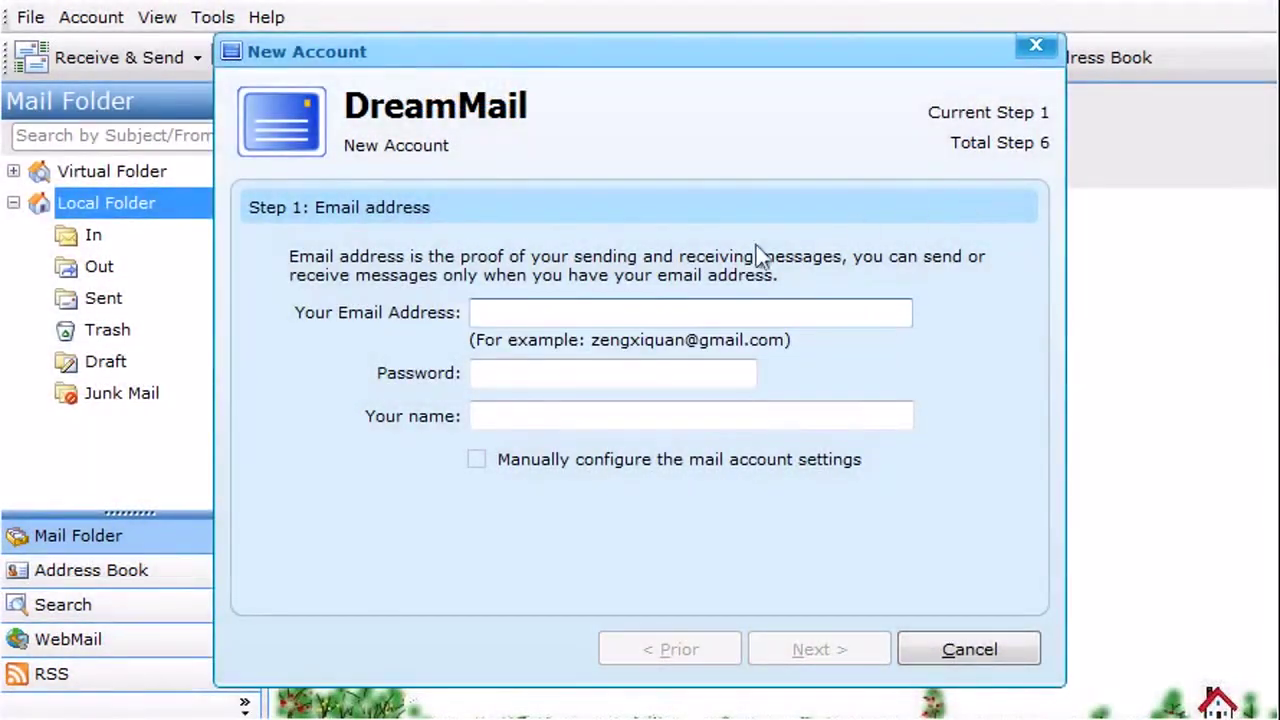
pyautogui.click(510, 314)
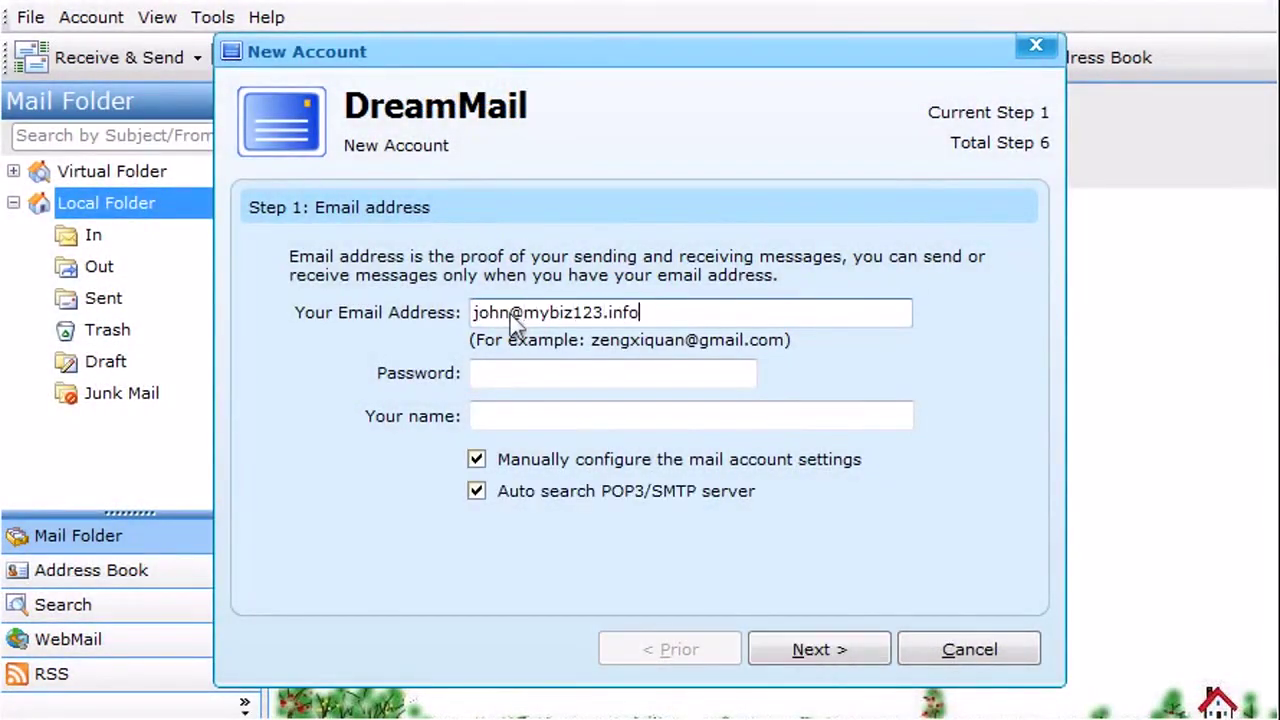
pyautogui.press('Tab')
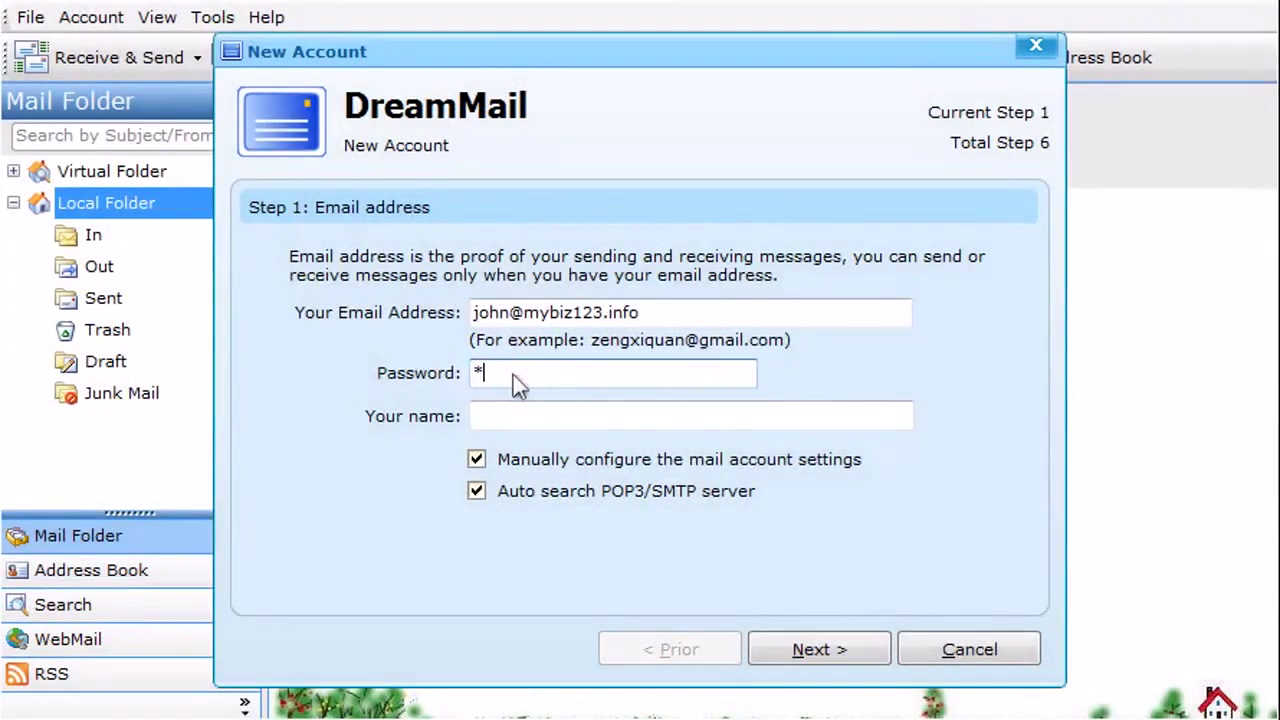
pyautogui.write('*******')
pyautogui.press('Tab')
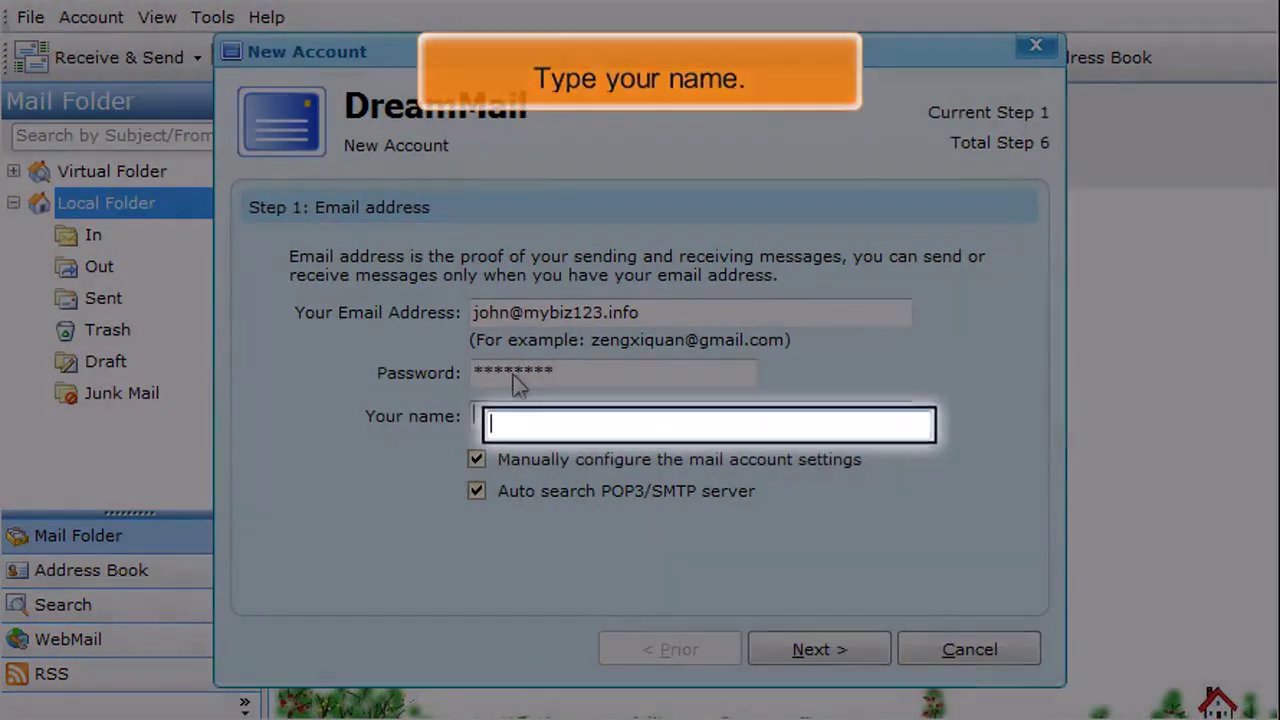
pyautogui.write('John Doe')
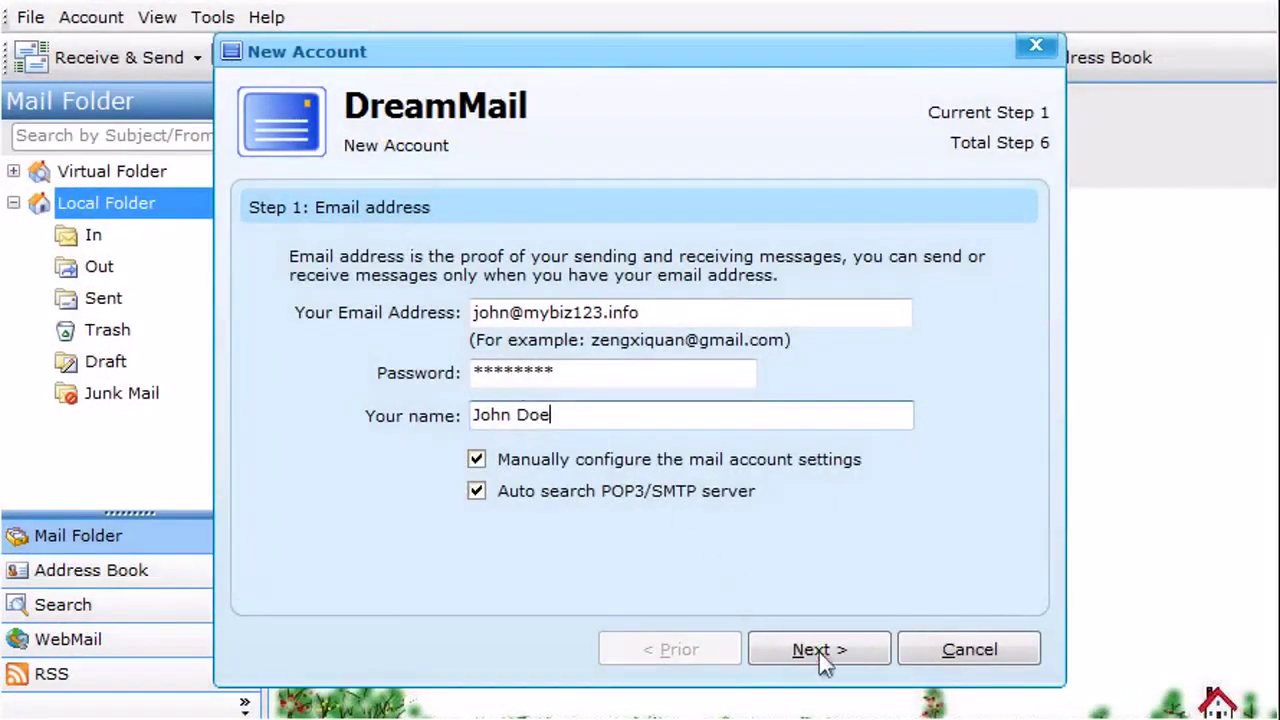
# Re-enter the user's full name as sender, then the full e-mail address as account username.
pyautogui.click(819, 652)
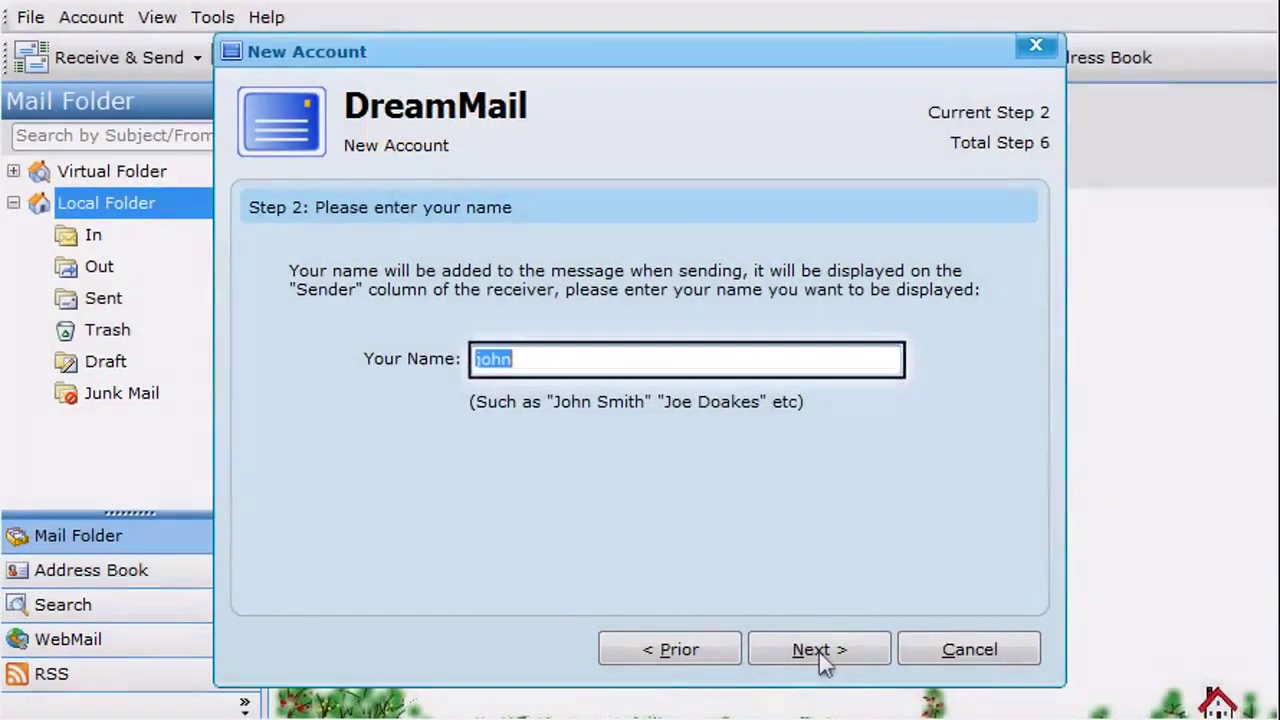
pyautogui.write('John Doe')
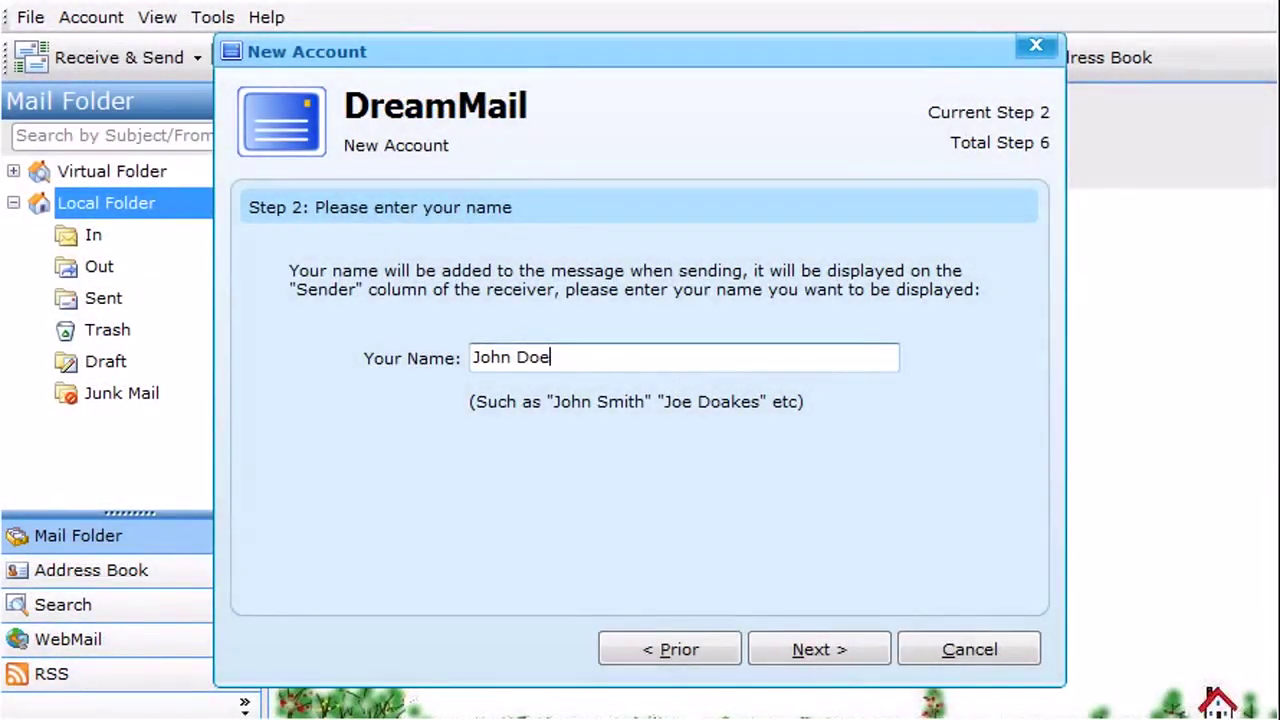
pyautogui.click(819, 652)
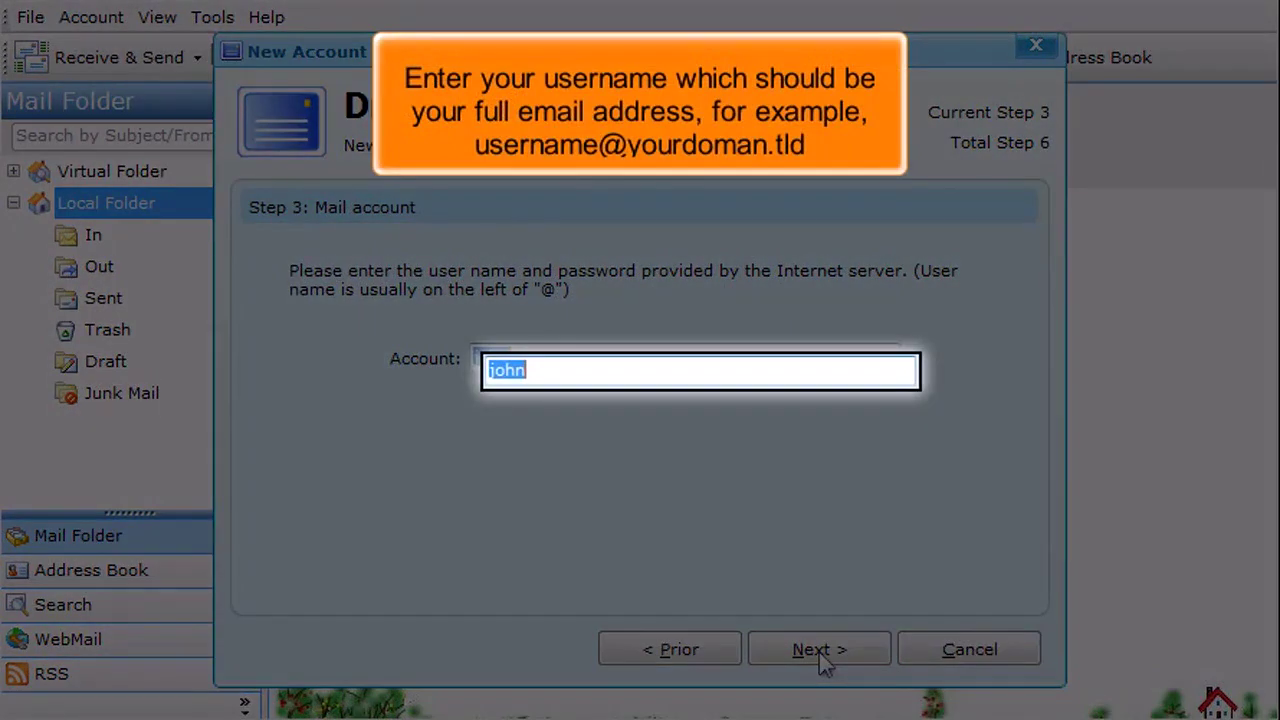
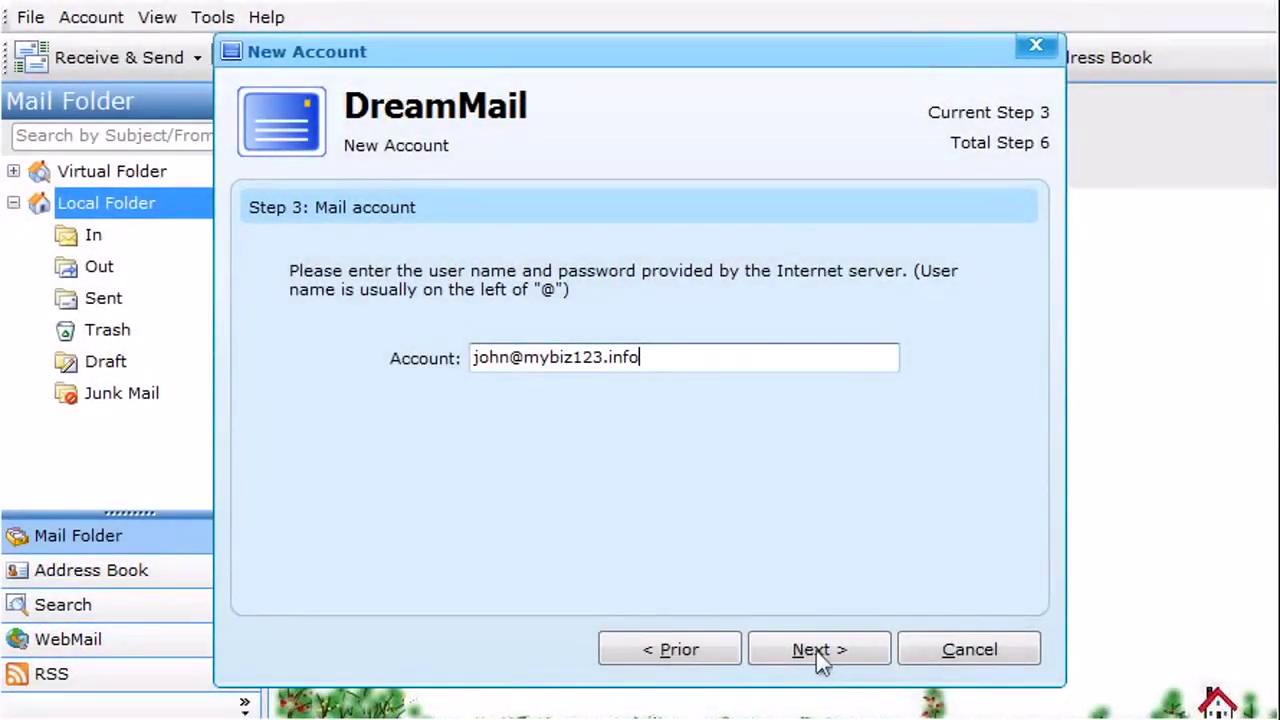
# Choose mail.mybiz123.info as both the POP3 incoming and SMTP outgoing server.
pyautogui.click(816, 650)
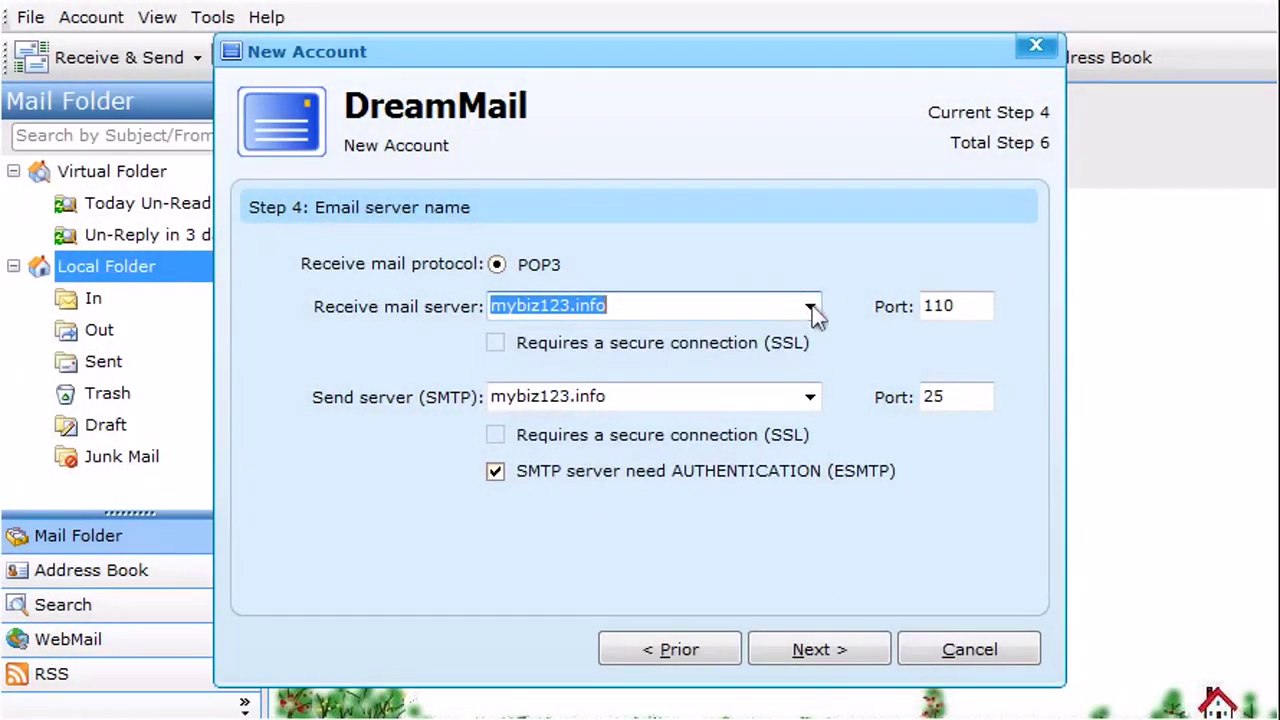
pyautogui.click(810, 310)
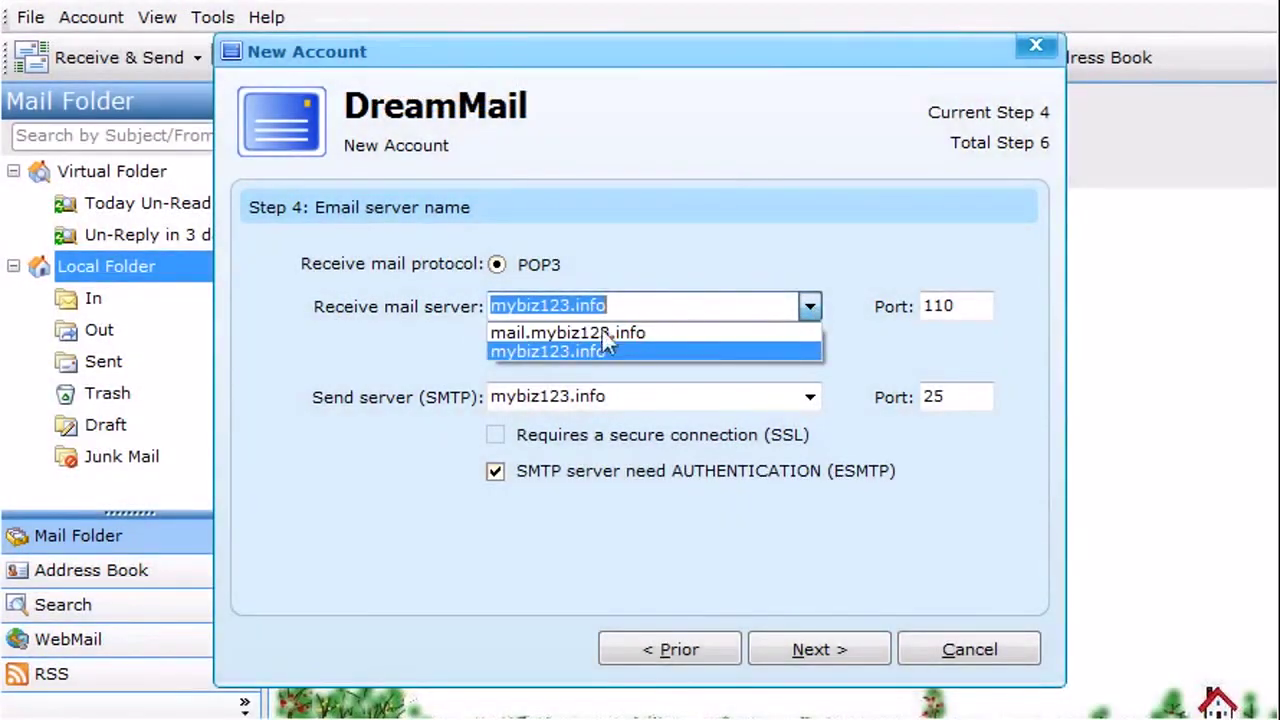
pyautogui.click(575, 333)
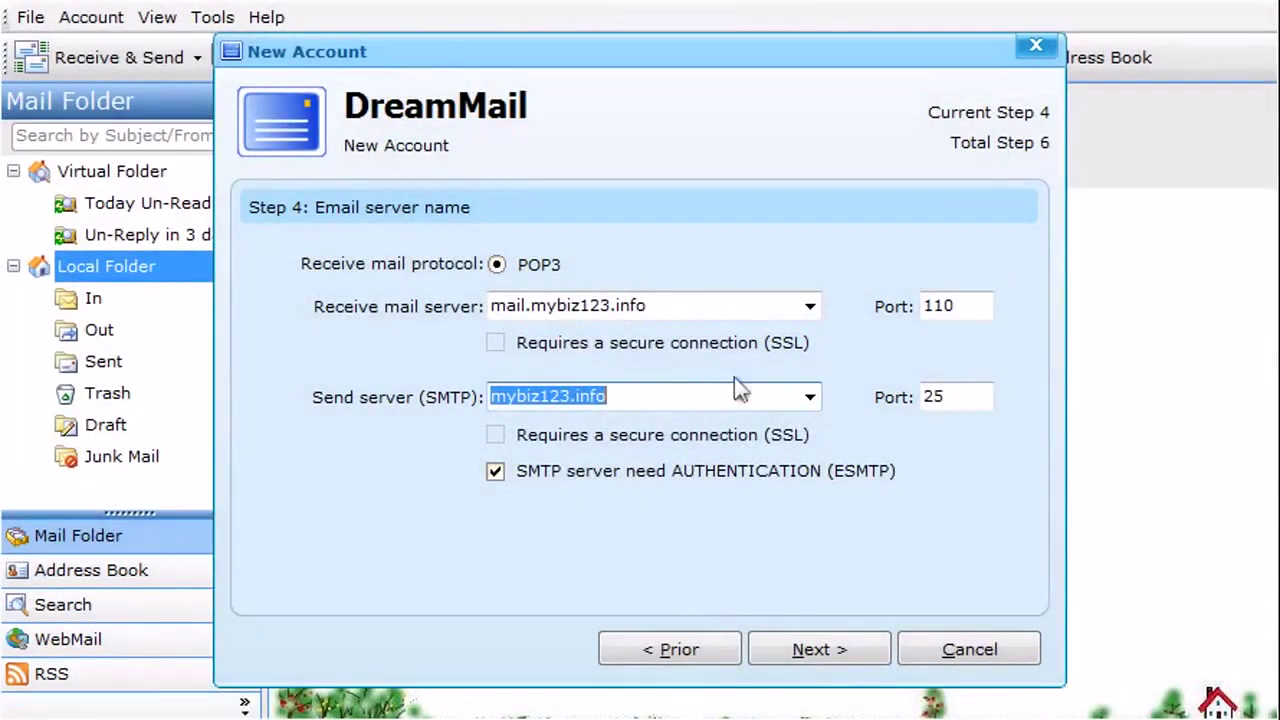
pyautogui.click(810, 399)
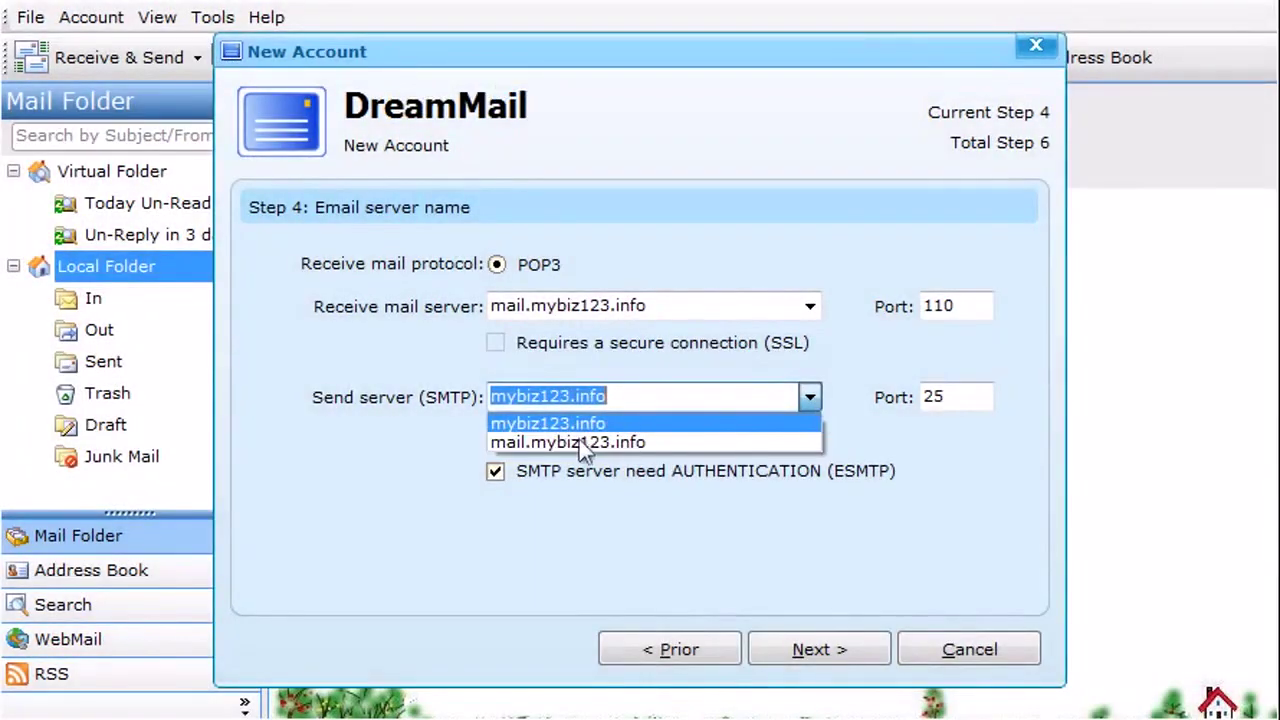
pyautogui.click(579, 441)
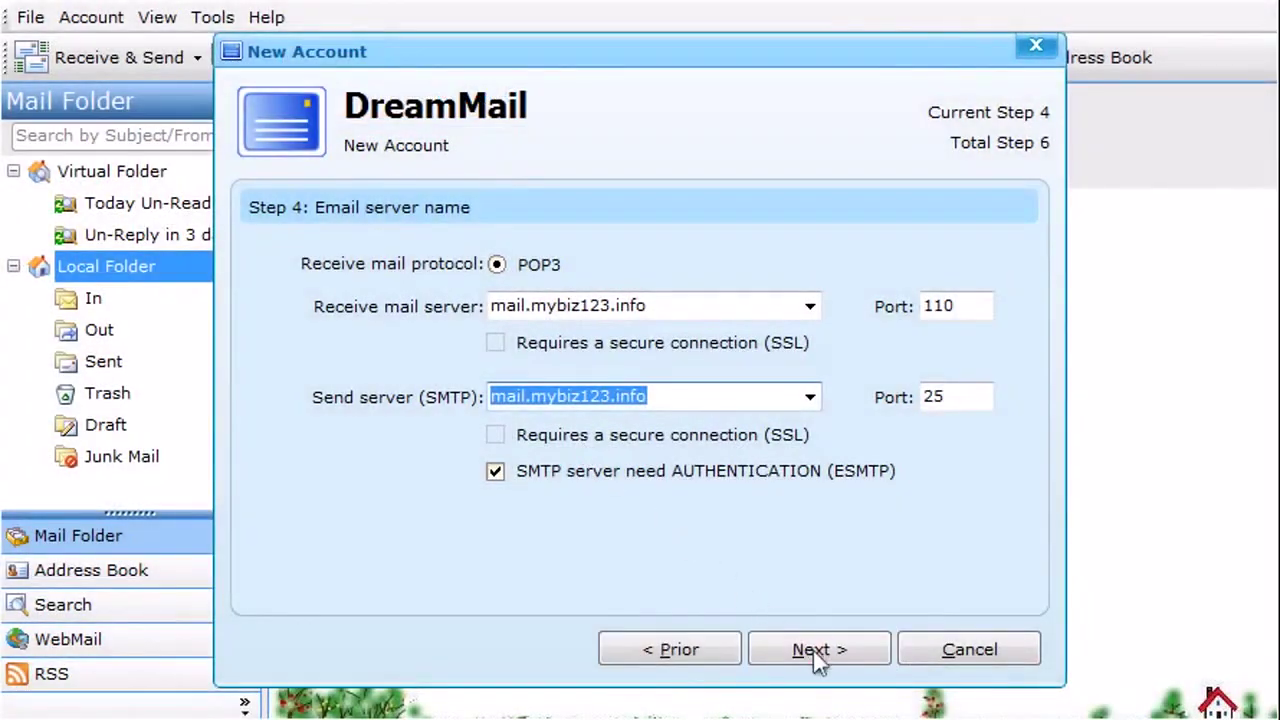
# Advance past the backup step with mail kept on the server, reaching the Finished summary.
pyautogui.click(813, 652)
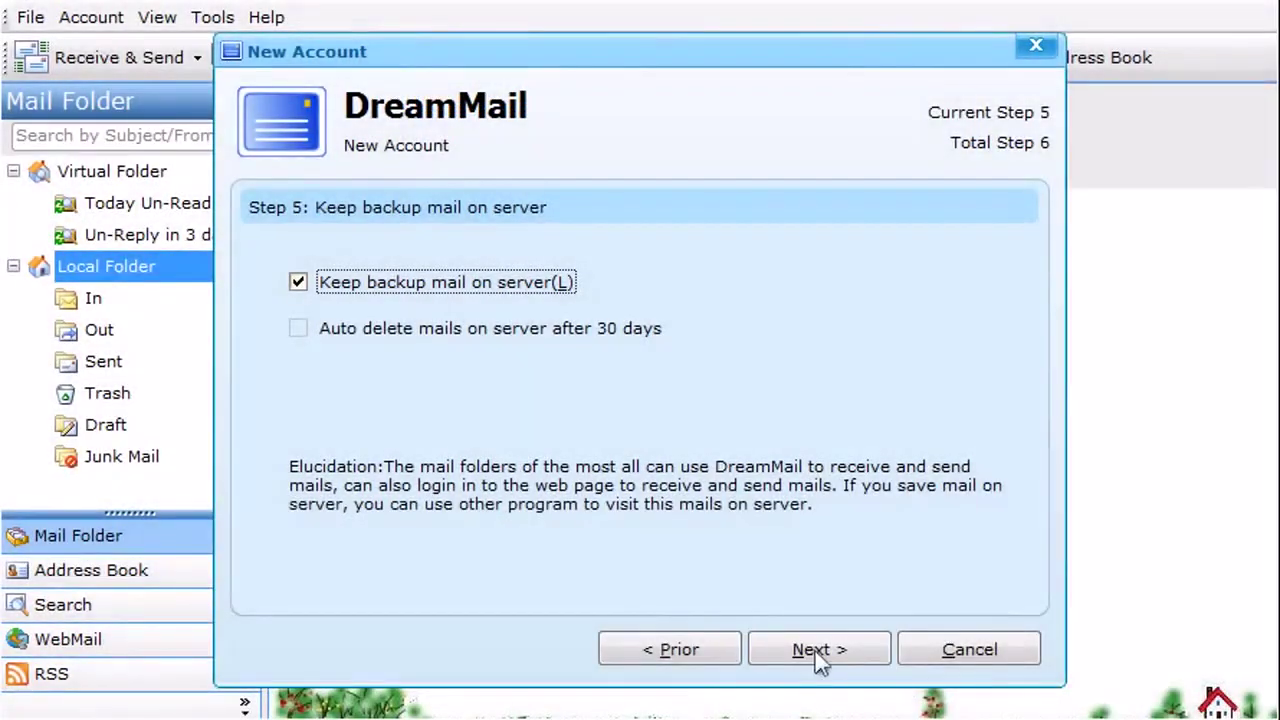
pyautogui.click(815, 651)
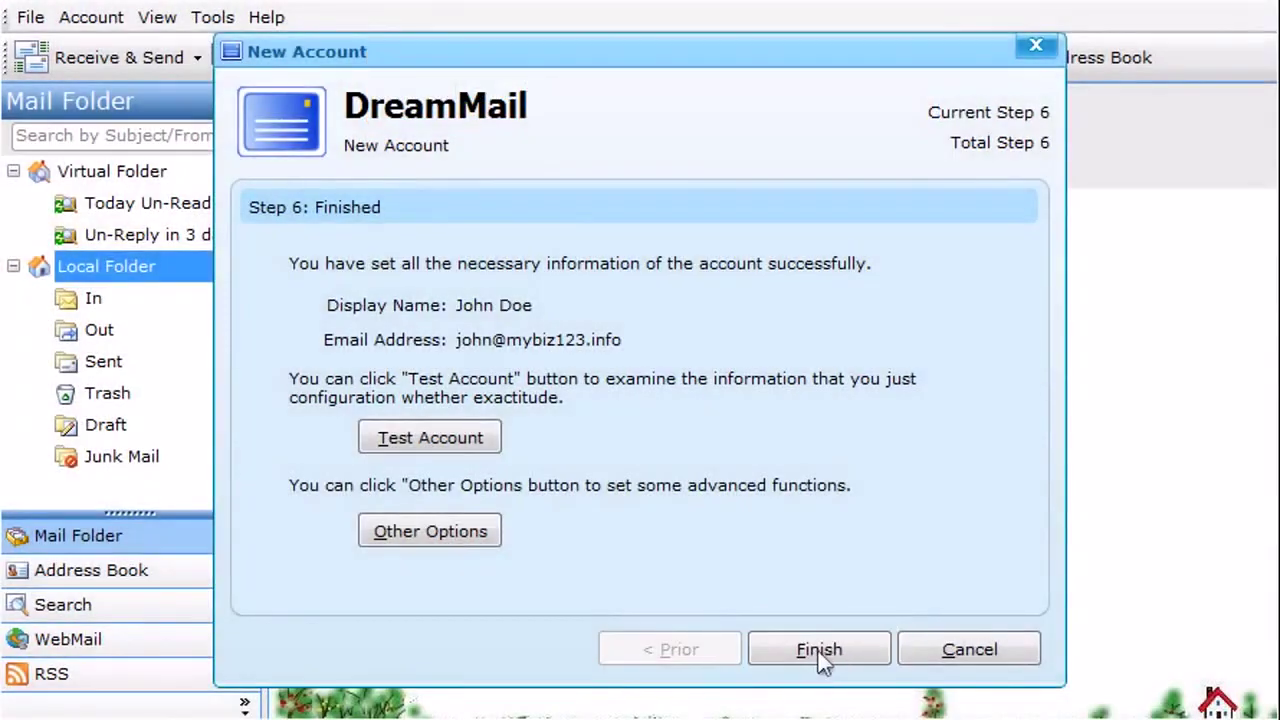
pyautogui.click(820, 653)
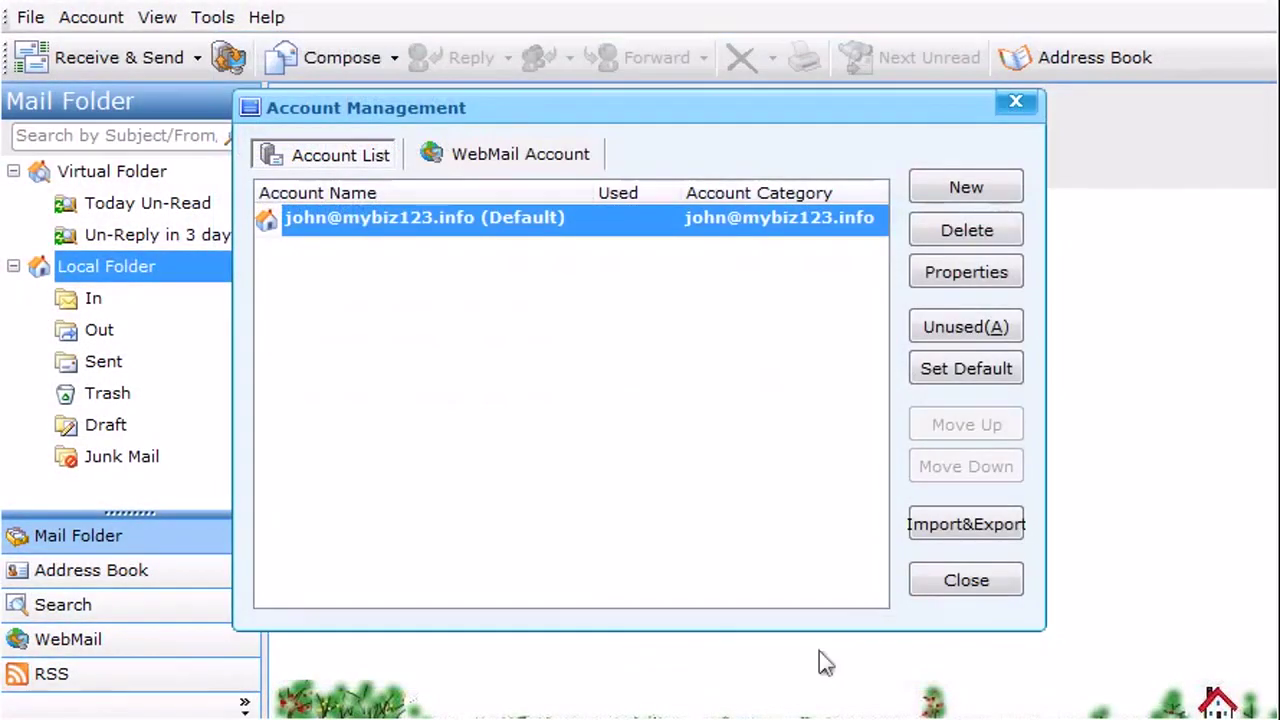